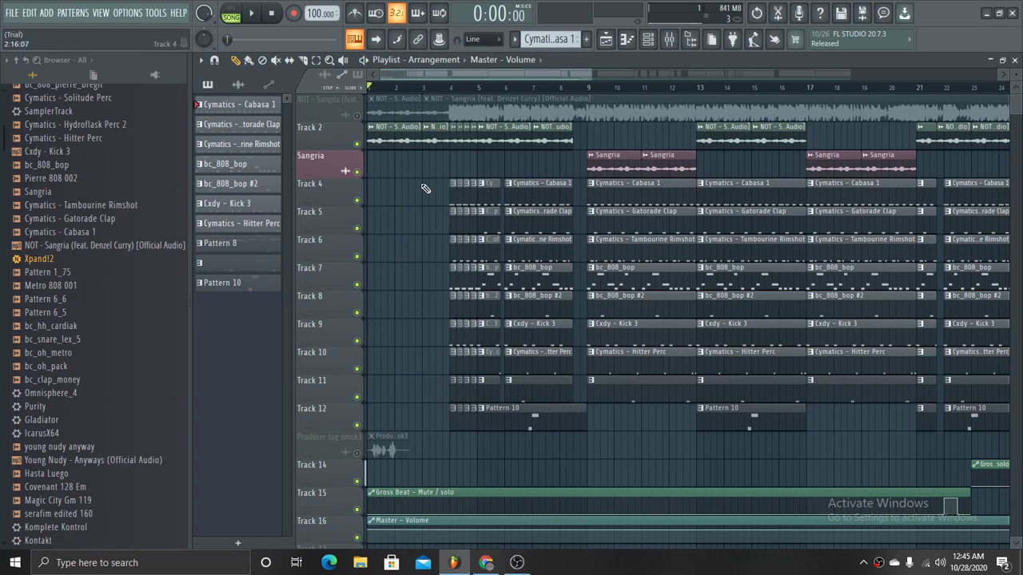
- Show the Cymatics - Cabasa 1 pattern's notes in the piano roll and play them in pattern mode
click(627, 40)
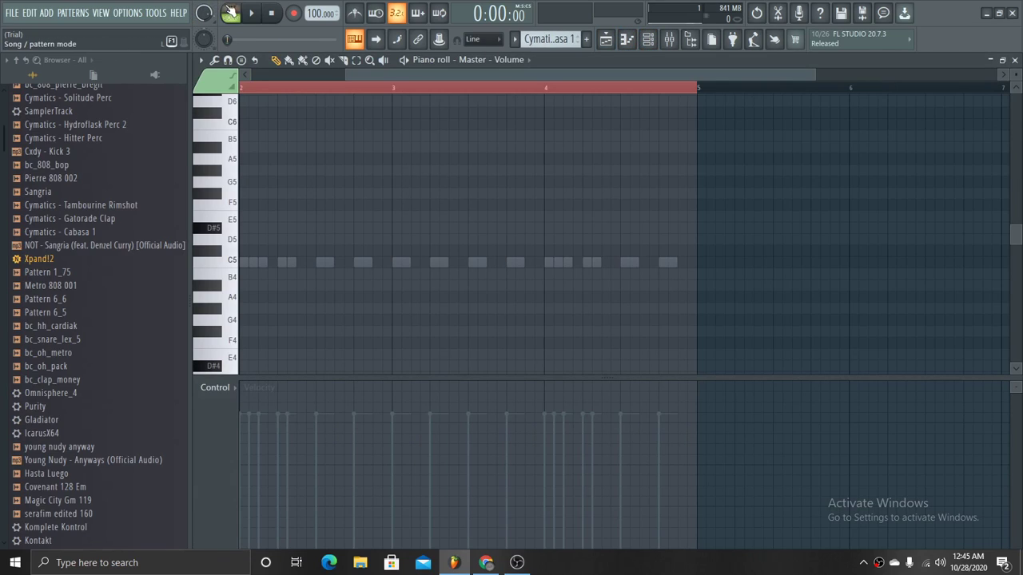
drag(365, 74, 272, 73)
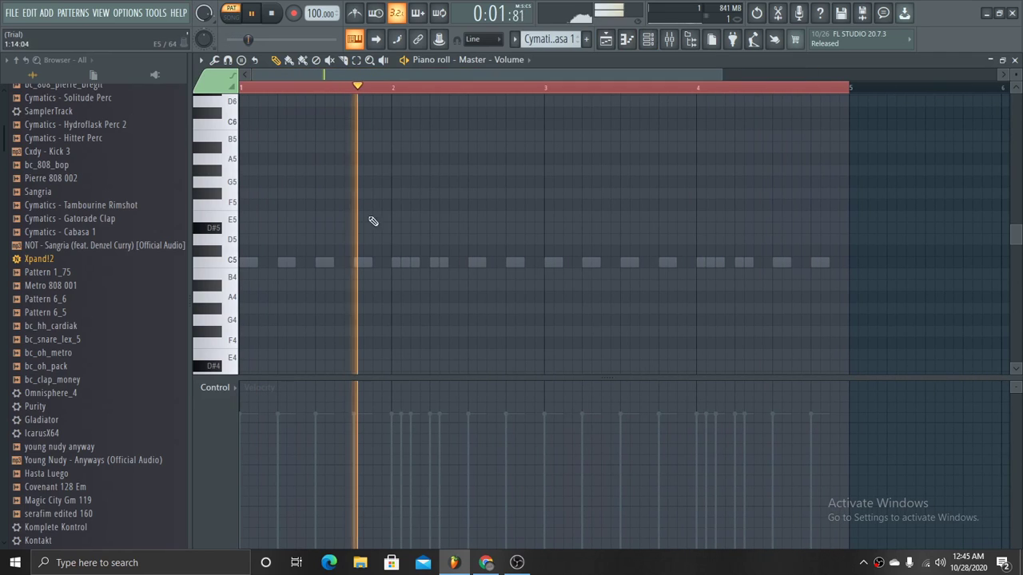
right_click(411, 262)
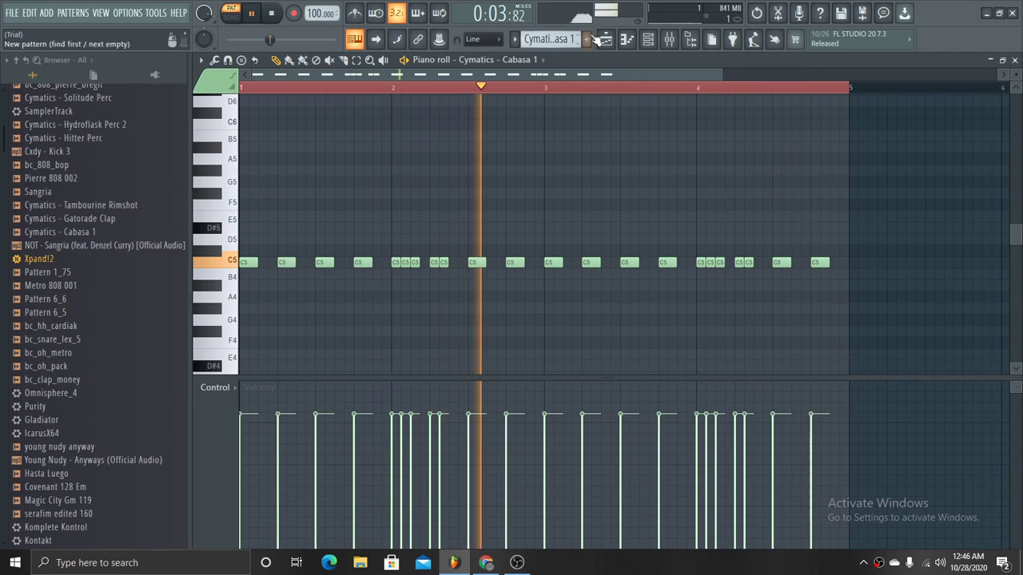
key(space)
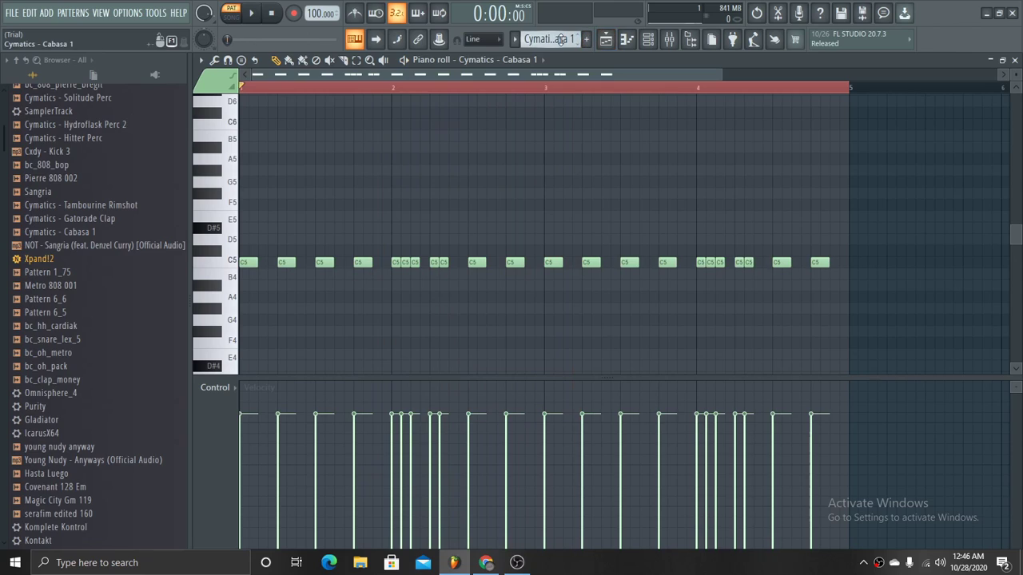
- Play the Cymatics - Gatorade Clap and Tambourine Rimshot patterns while viewing their notes in the piano roll
scroll(560, 41, up, 1)
key(space)
key(space)
key(KP_Subtract)
key(space)
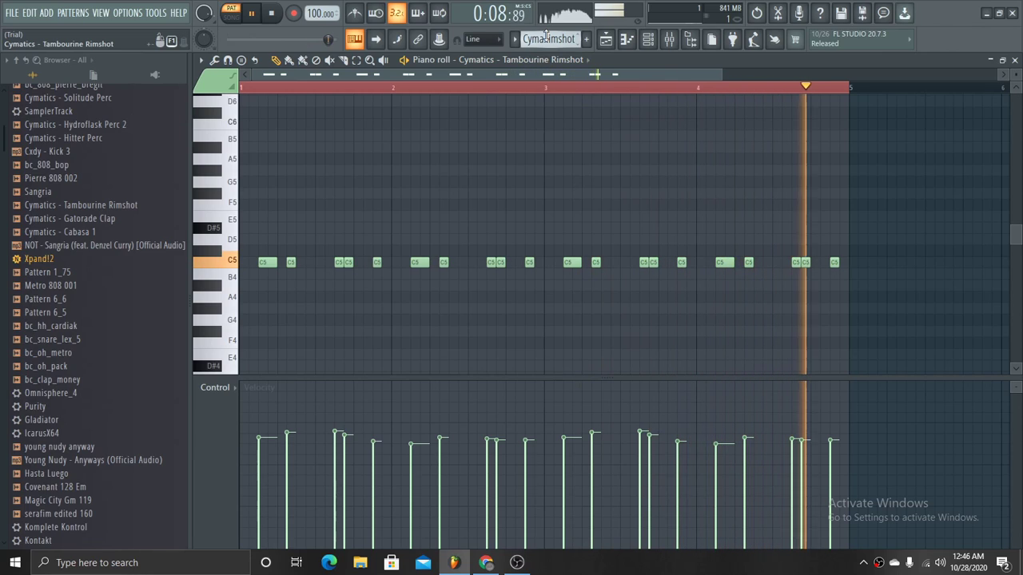
key(space)
- Play the bc_808_bop pattern and show its bc_808_pierre_bregit notes in the piano roll
scroll(545, 36, down, 1)
key(space)
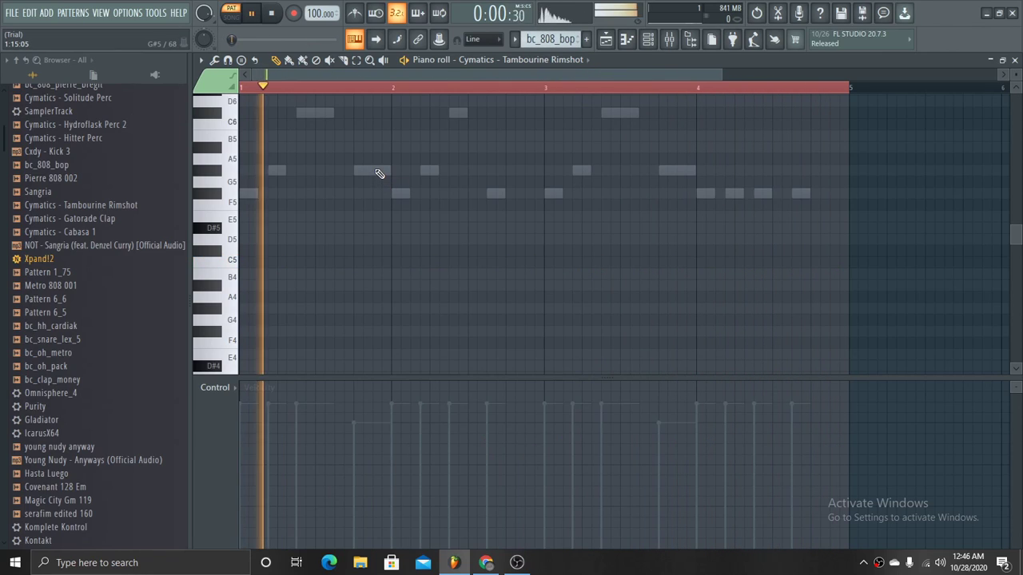
double_click(374, 169)
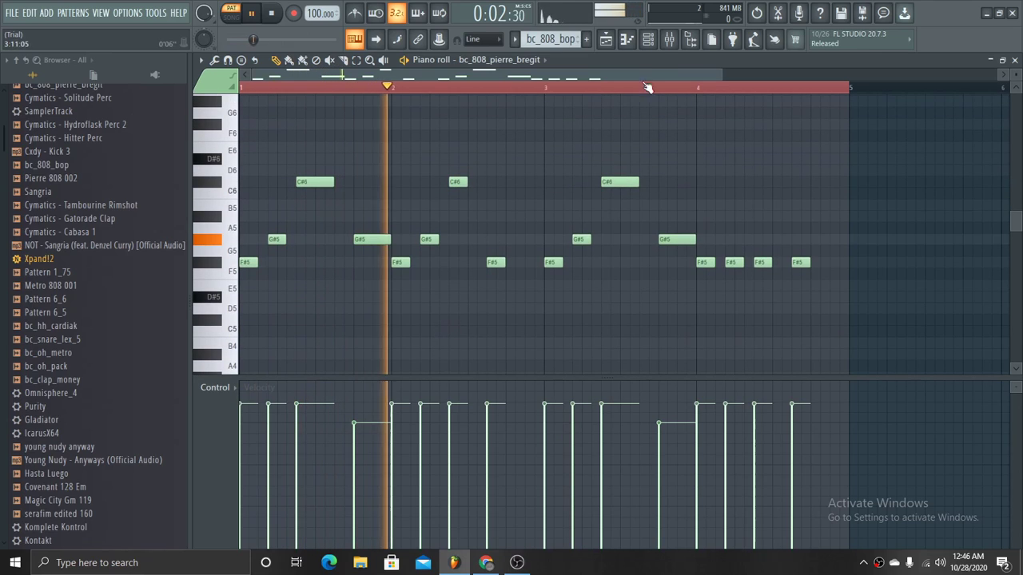
- Add Fruity Limiter to the third effect slot of the Pierre 808 002 mixer track
click(669, 39)
click(501, 160)
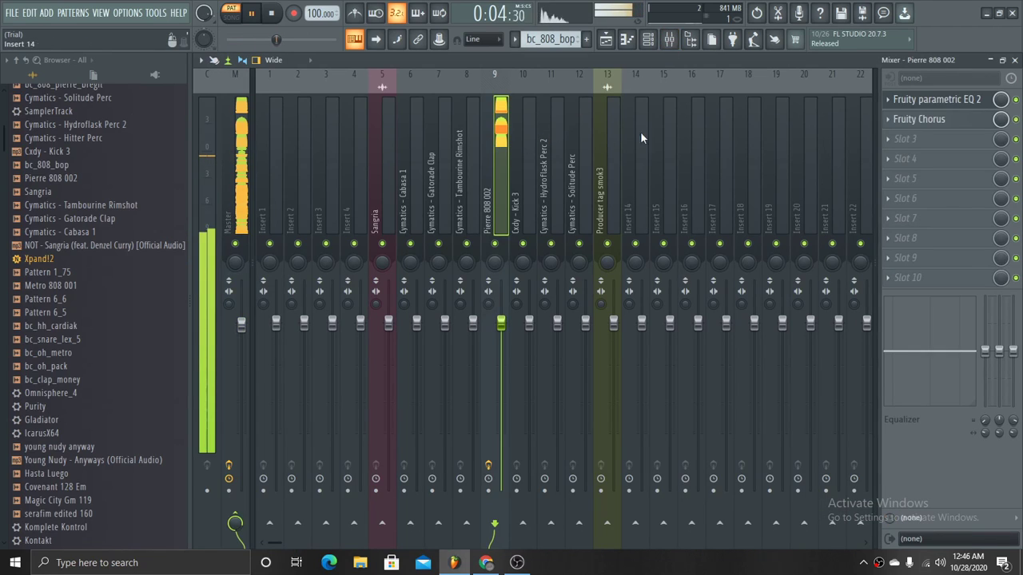
click(903, 139)
click(701, 294)
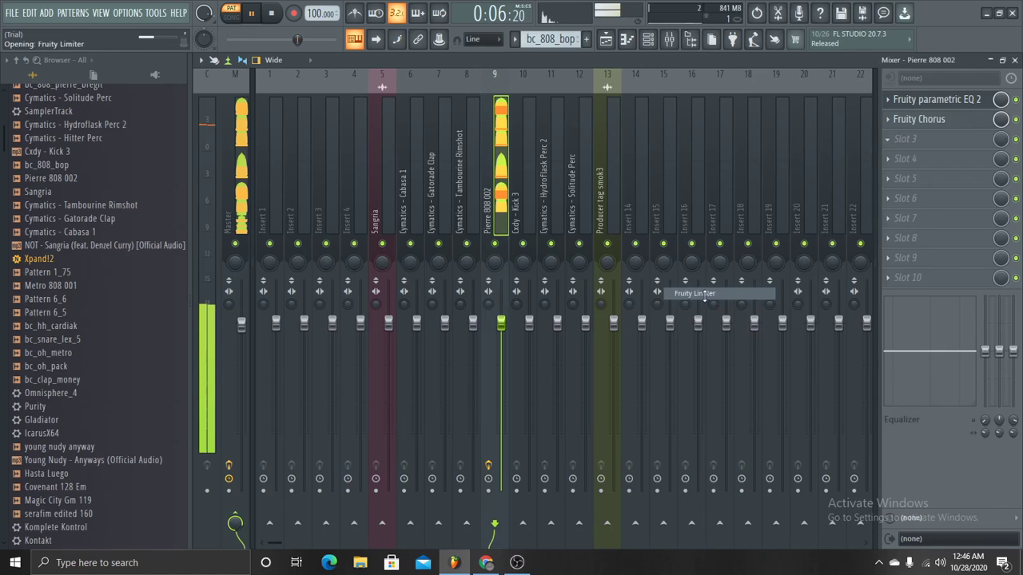
click(702, 221)
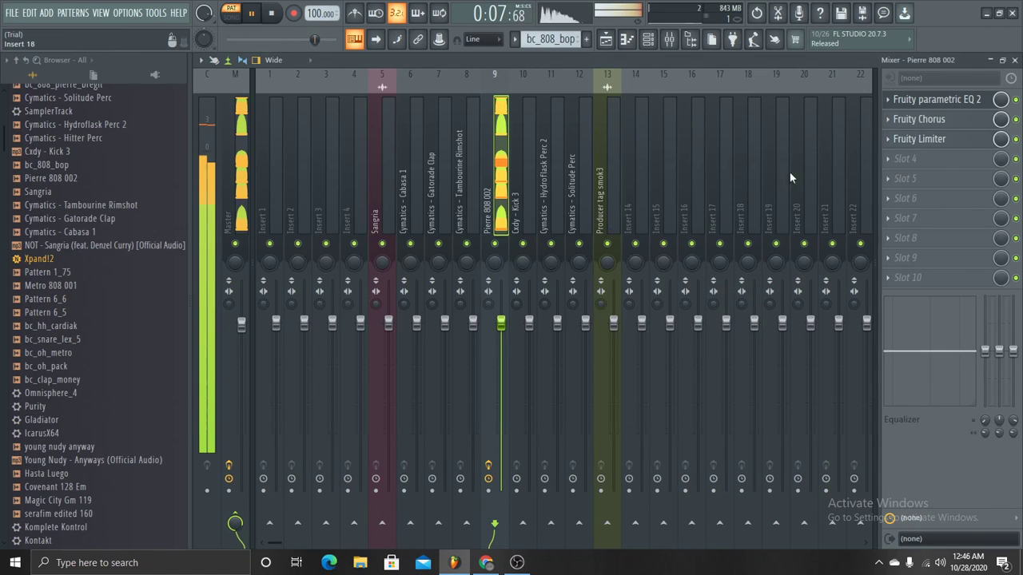
- Examine the Fruity Chorus and Fruity Parametric EQ 2 settings on the Pierre 808 002 mixer track
click(919, 119)
click(601, 200)
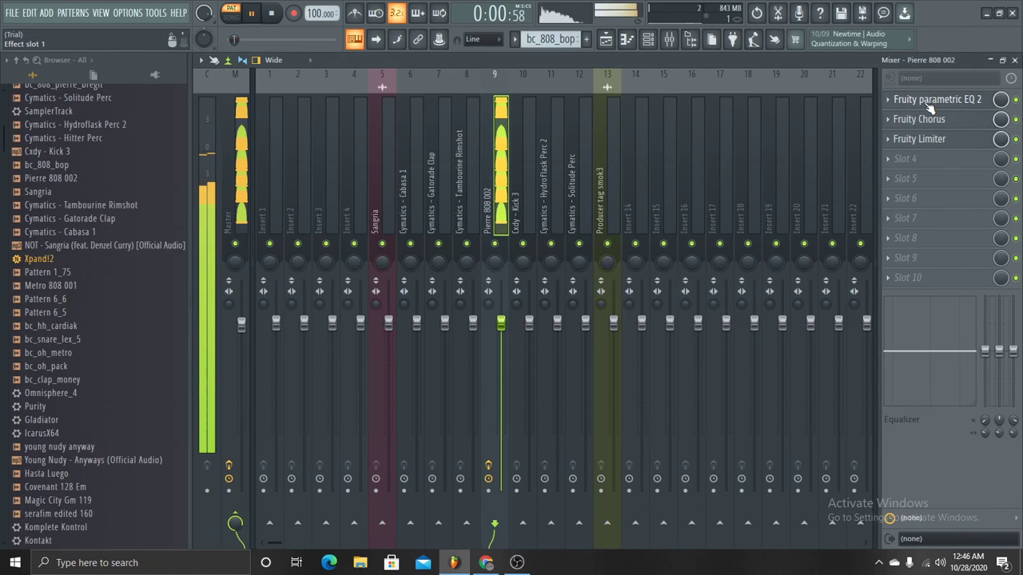
click(927, 99)
click(672, 187)
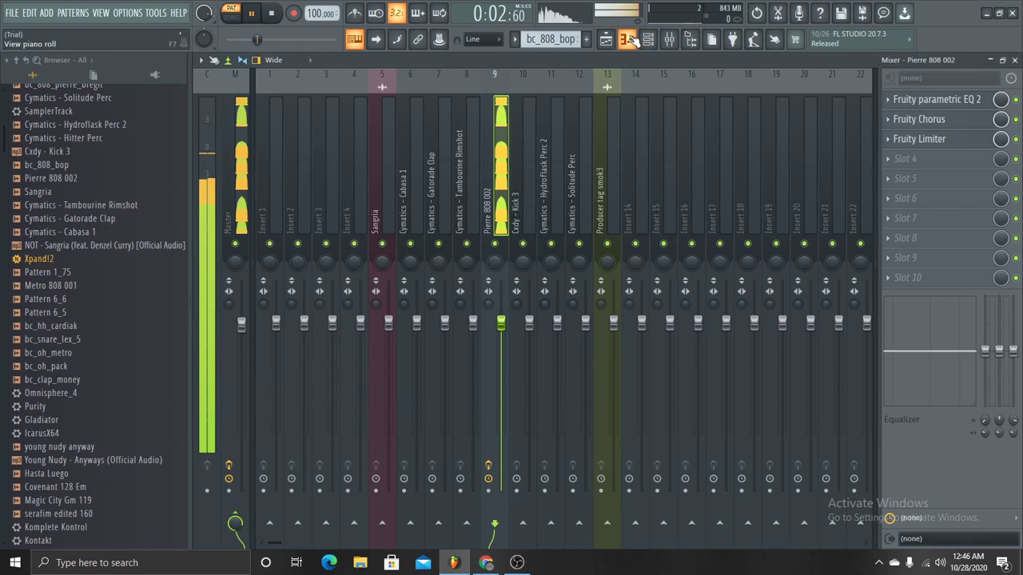
- Return to the piano roll, play the bc_808_bop #2 pattern and show its notes
click(627, 39)
key(space)
scroll(522, 44, down, 1)
key(space)
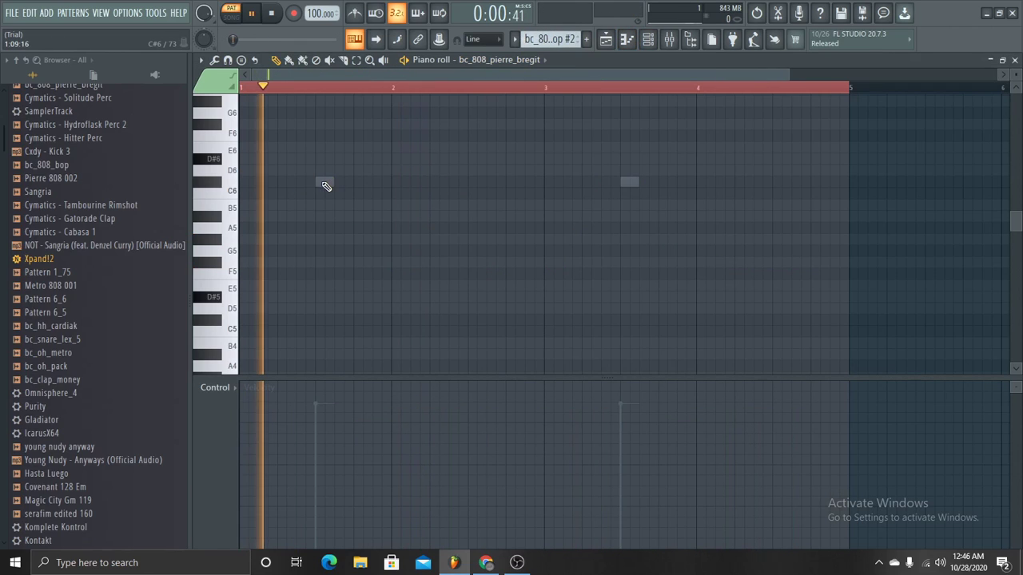
double_click(324, 181)
- View the bc_808_bop #2 channel's settings from the channel rack and stop the playback
click(647, 40)
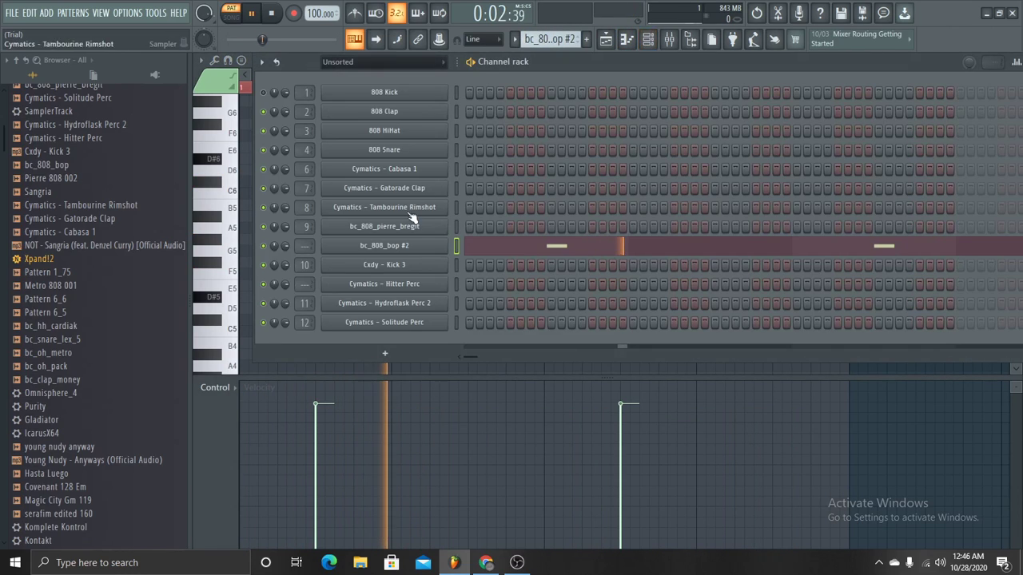
click(403, 245)
click(635, 203)
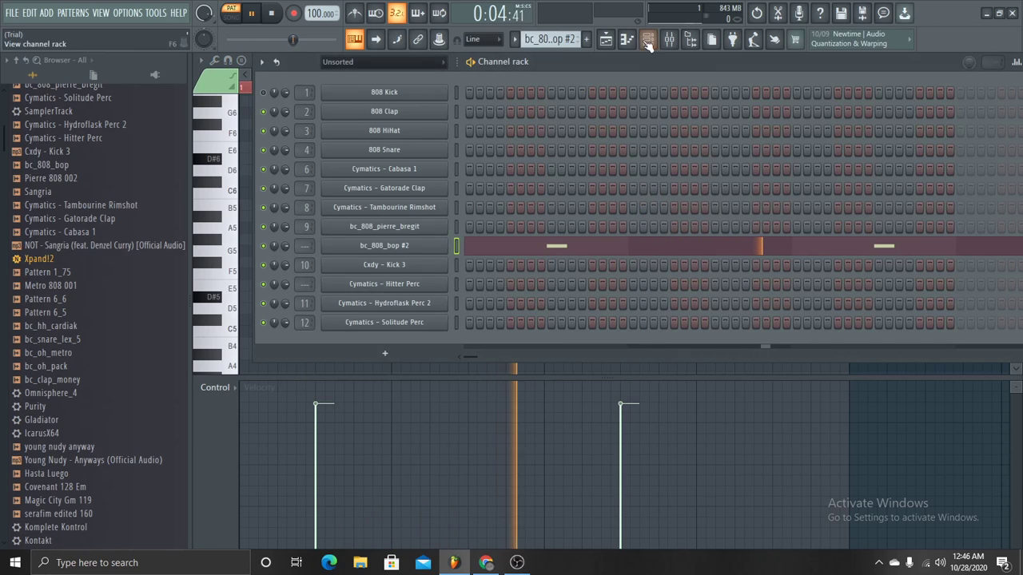
key(space)
- Play the Cxdy - Kick 3 pattern and show its notes in the piano roll
click(627, 40)
scroll(568, 38, down, 1)
key(space)
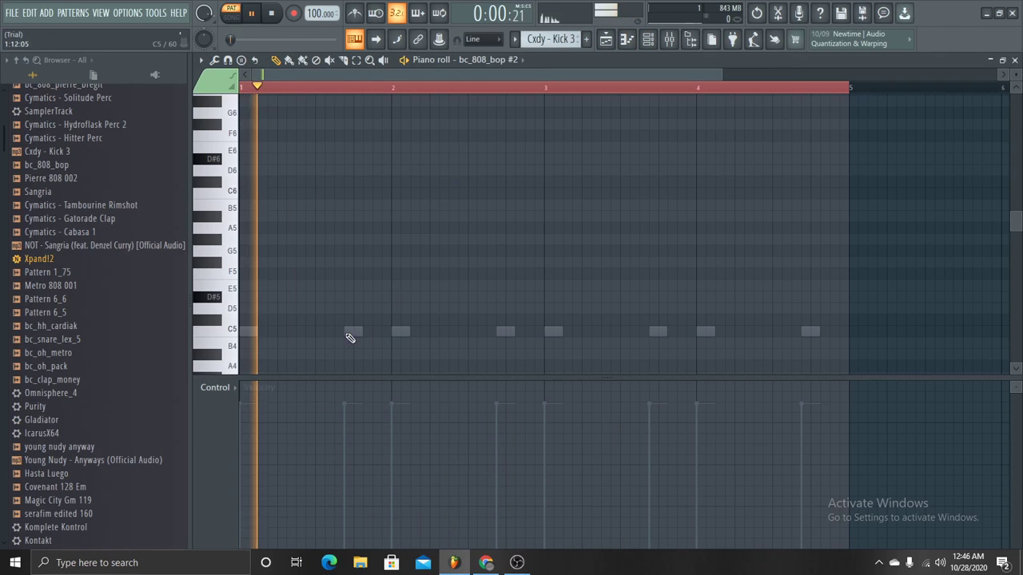
double_click(351, 331)
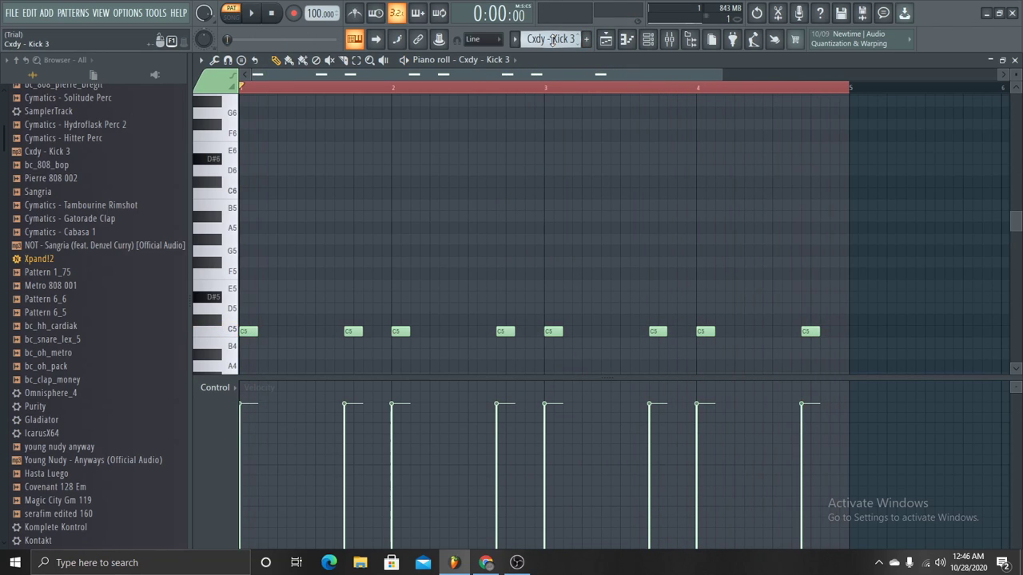
- Play the Cymatics - Hitter Perc pattern and show its notes in the piano roll
scroll(551, 40, up, 1)
right_click(376, 343)
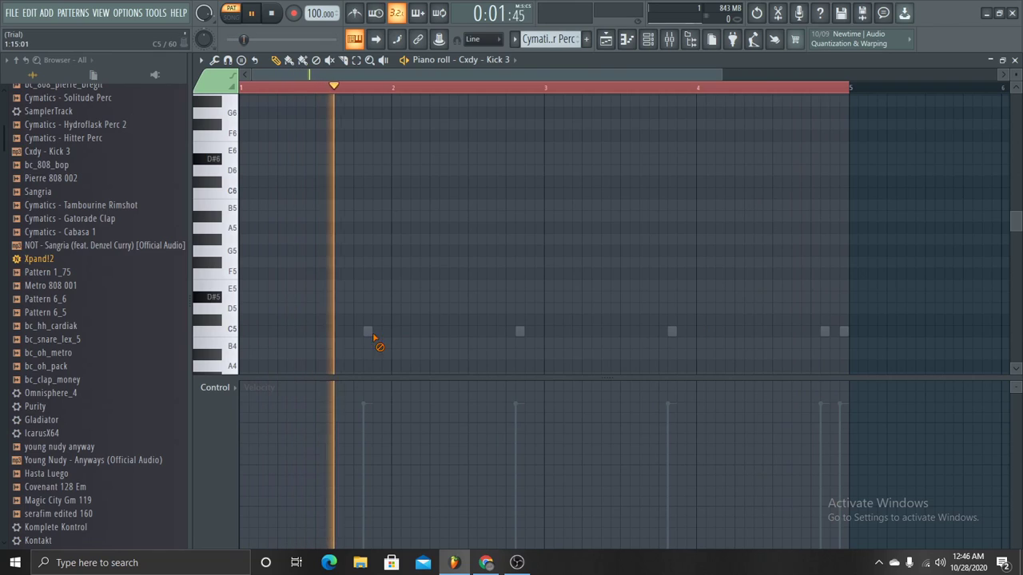
right_click(369, 332)
right_click(369, 331)
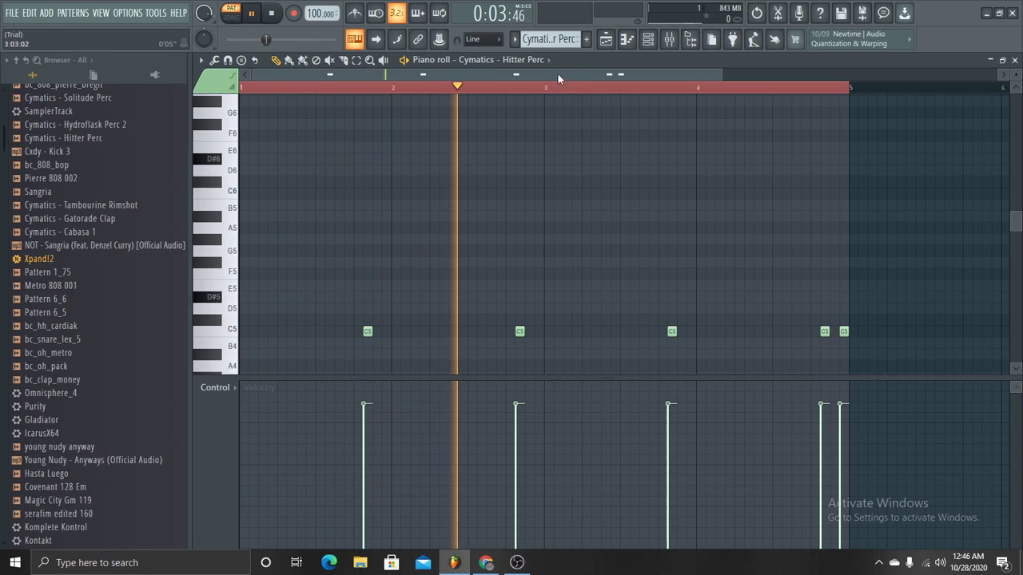
key(space)
- Play Pattern 8 and the unnamed pattern after it, showing the latter's Cymatics - Hydroflask Perc 2 notes in the piano roll
scroll(545, 40, up, 1)
key(space)
key(space)
scroll(542, 40, up, 1)
key(space)
double_click(496, 331)
click(479, 90)
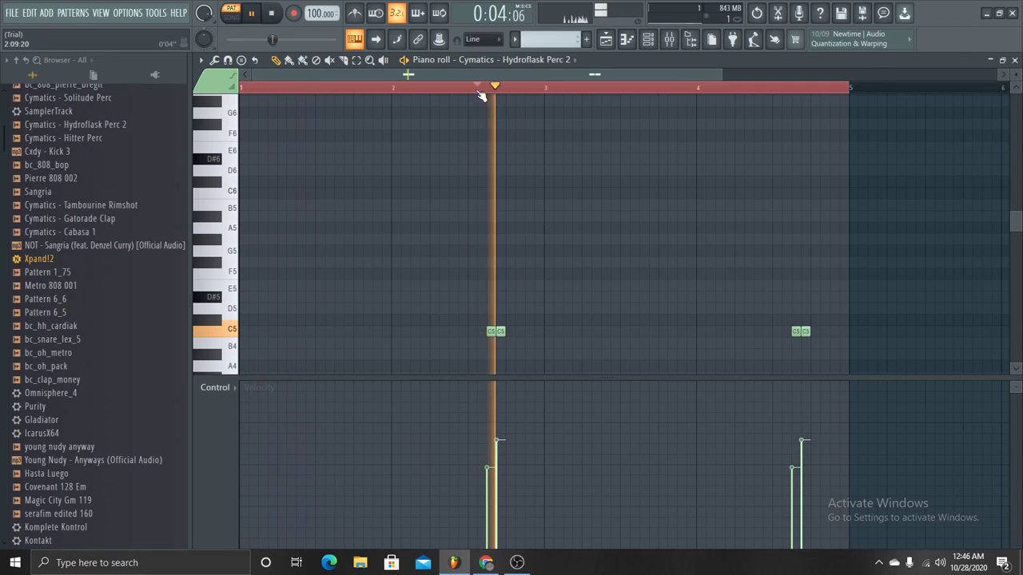
key(space)
- Play Pattern 10 and show its notes in the piano roll
scroll(550, 41, up, 1)
key(space)
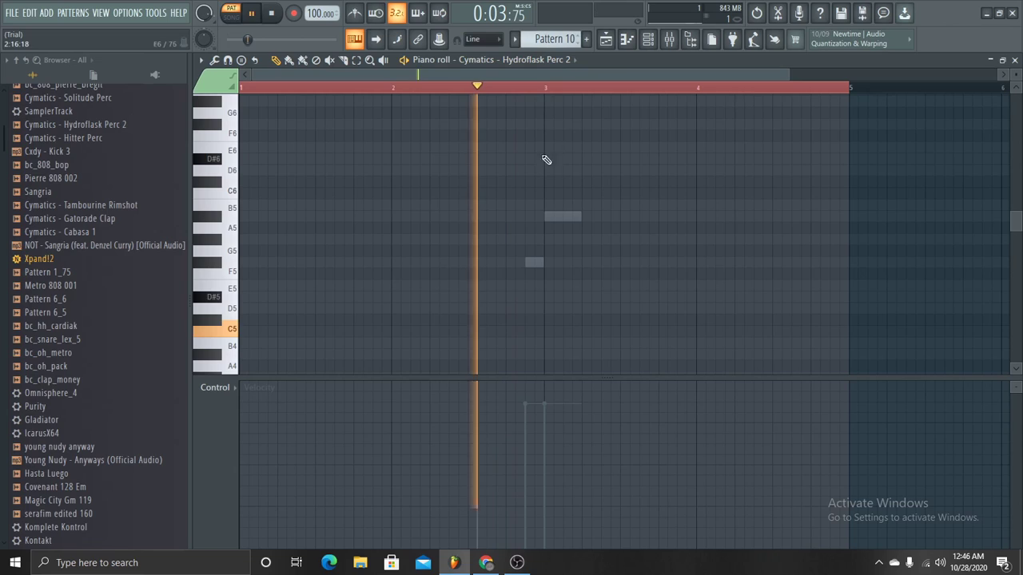
double_click(551, 218)
key(space)
- Select Pattern 11 and return to the playlist arrangement
scroll(542, 43, up, 1)
click(527, 62)
click(526, 312)
click(606, 39)
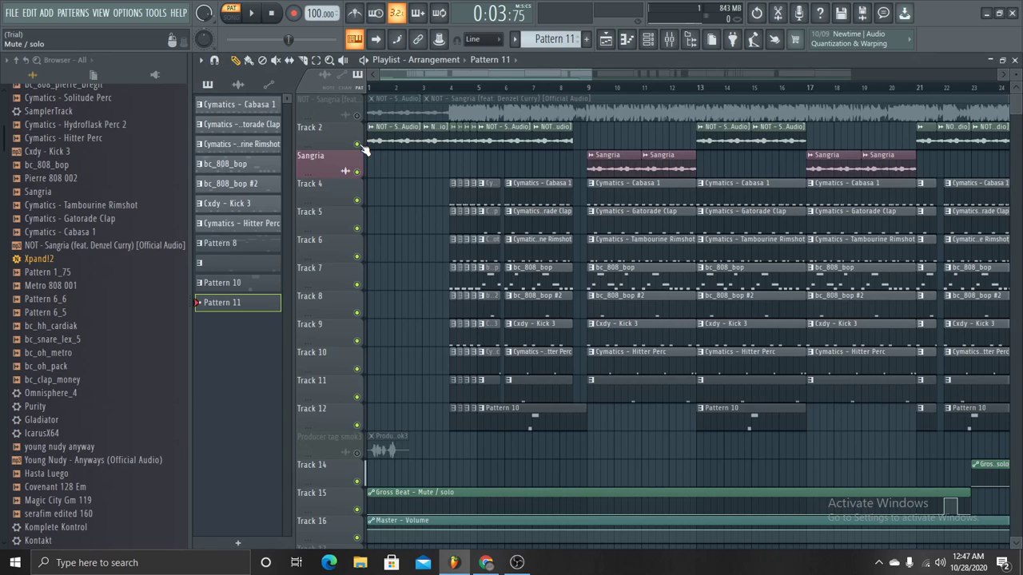
- Play the arrangement from bar 9 with the Sangria track temporarily muted, and return the playhead to the start
click(589, 89)
click(357, 171)
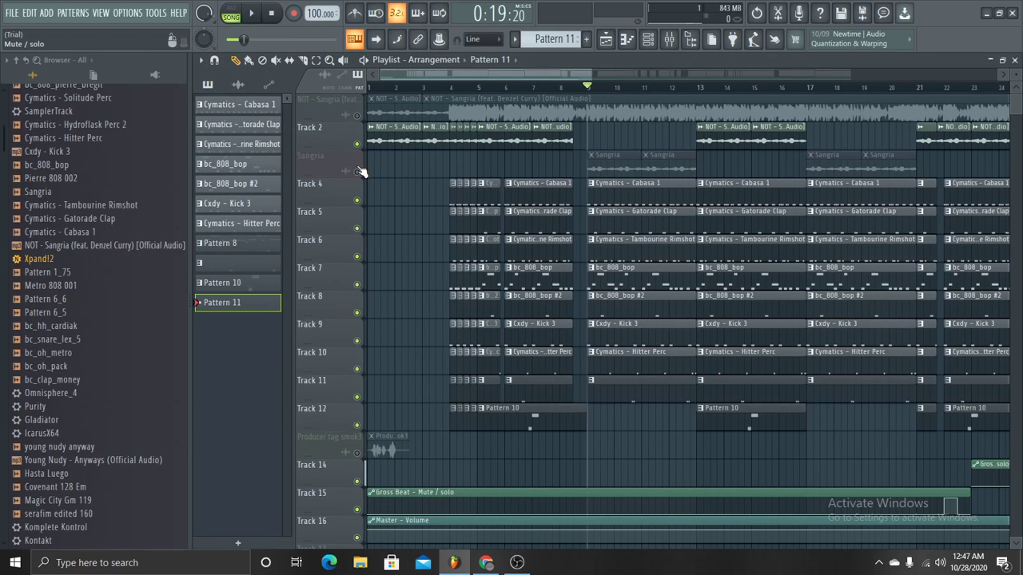
key(space)
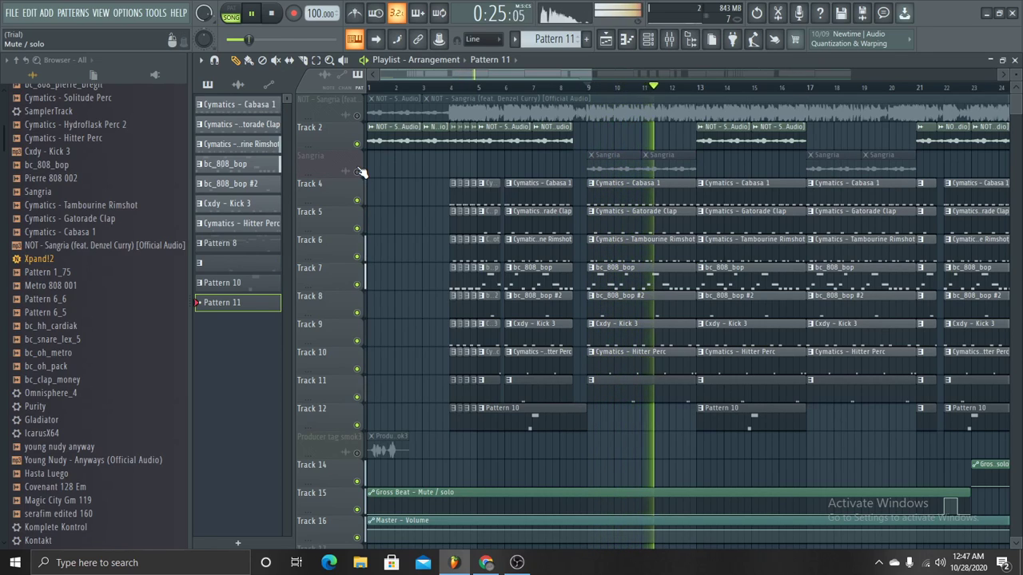
key(space)
click(357, 171)
click(271, 13)
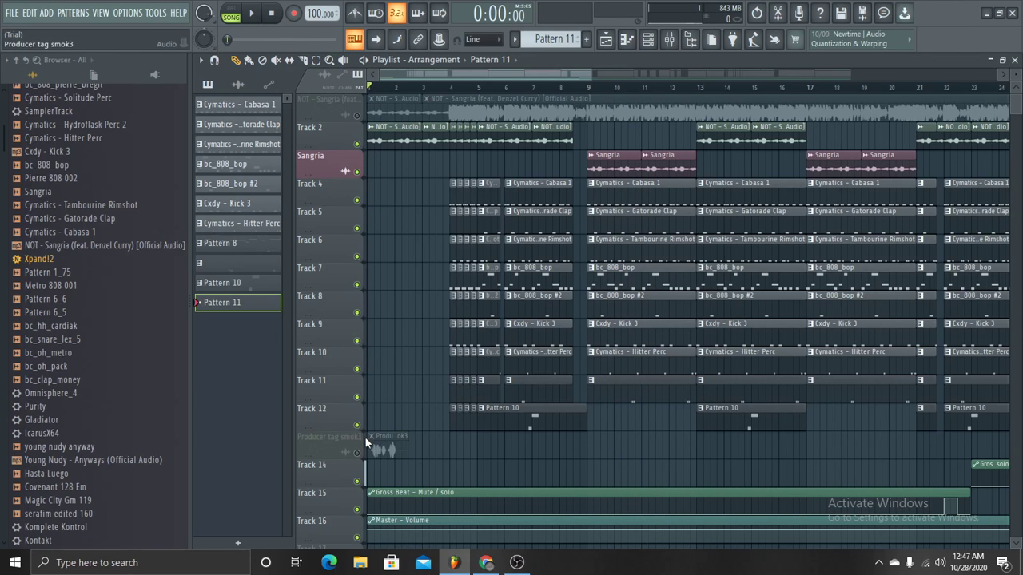
- Unmute the producer tag track and play the enlarged arrangement from the start with auto-scrolling on
click(357, 452)
drag(593, 76, 421, 89)
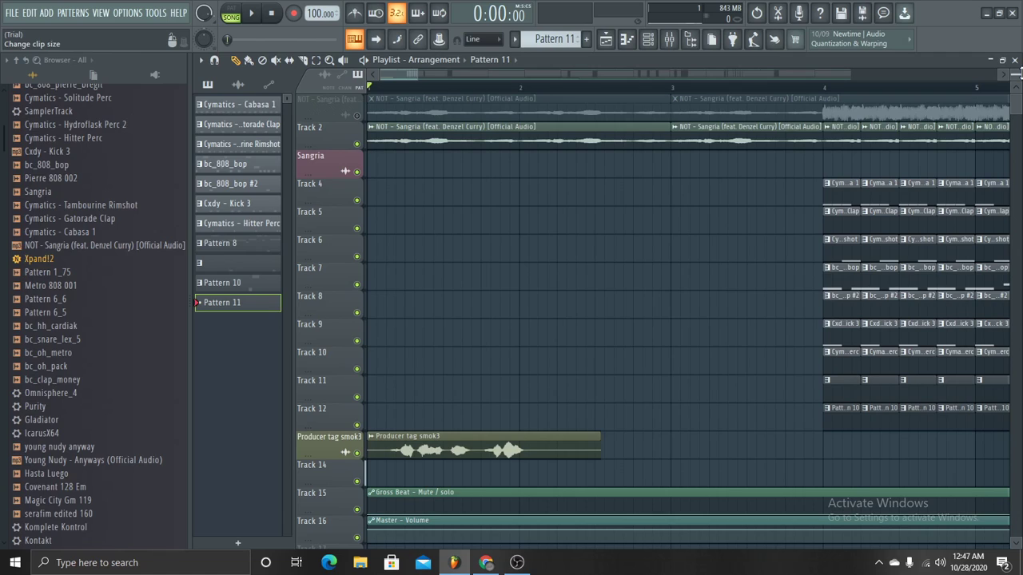
drag(1020, 73, 1019, 66)
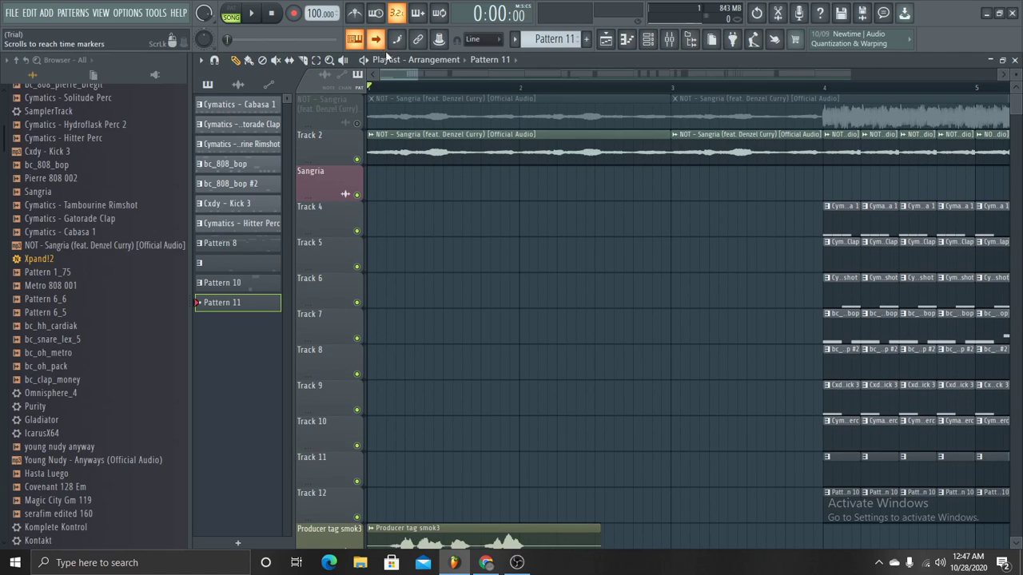
drag(413, 70, 407, 74)
key(space)
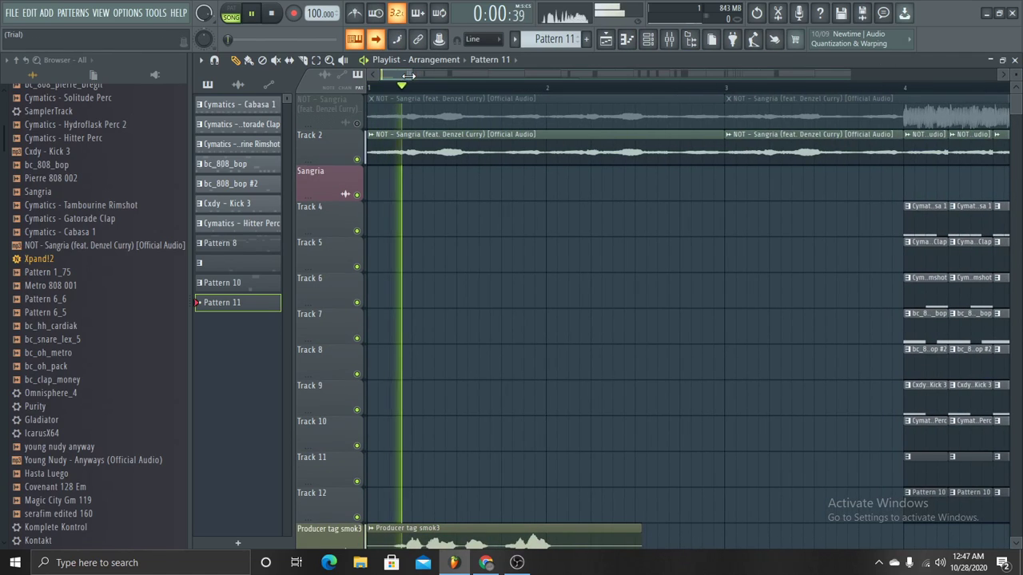